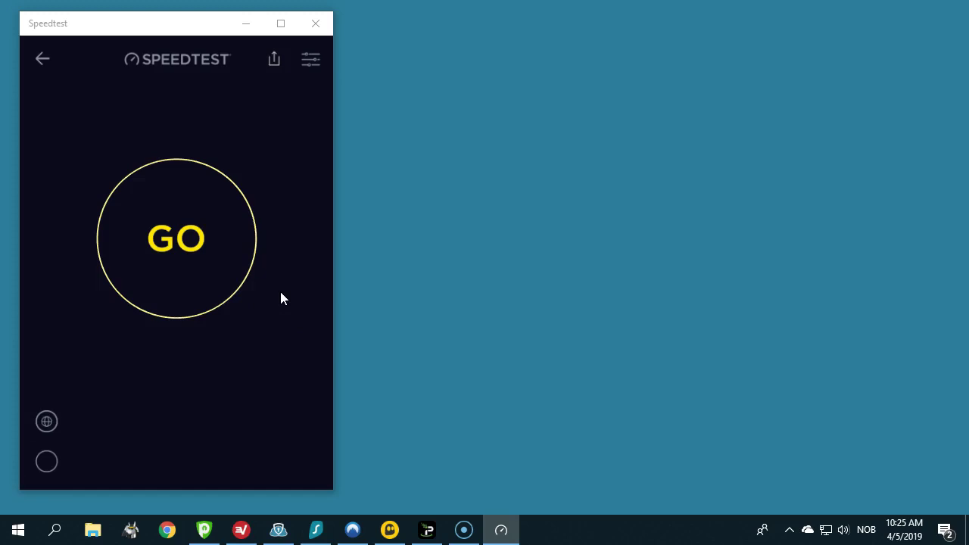
Accept the privacy notice and run a baseline test: 7 ms ping, 490.72 Mbps down, 32.61 Mbps up.
left_click(177, 246)
left_click(174, 337)
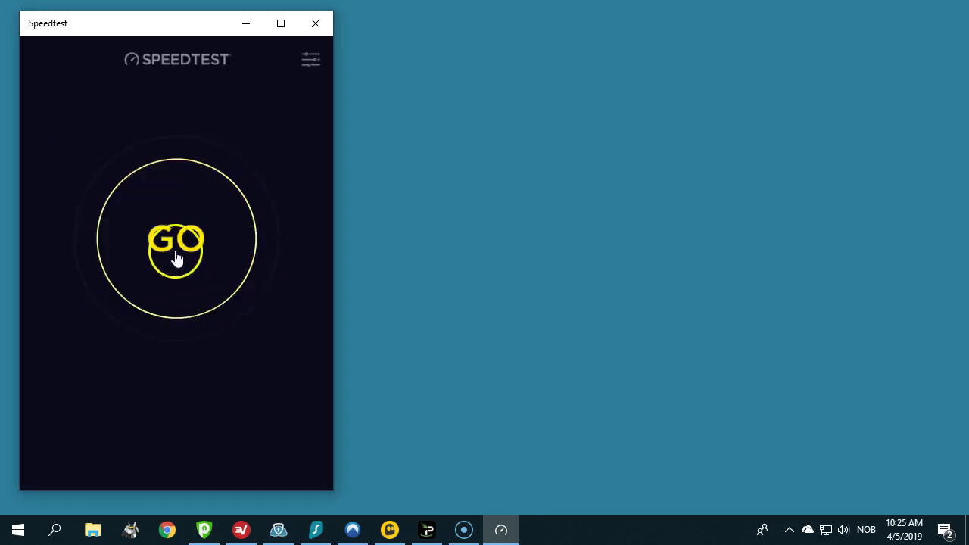
left_click(175, 248)
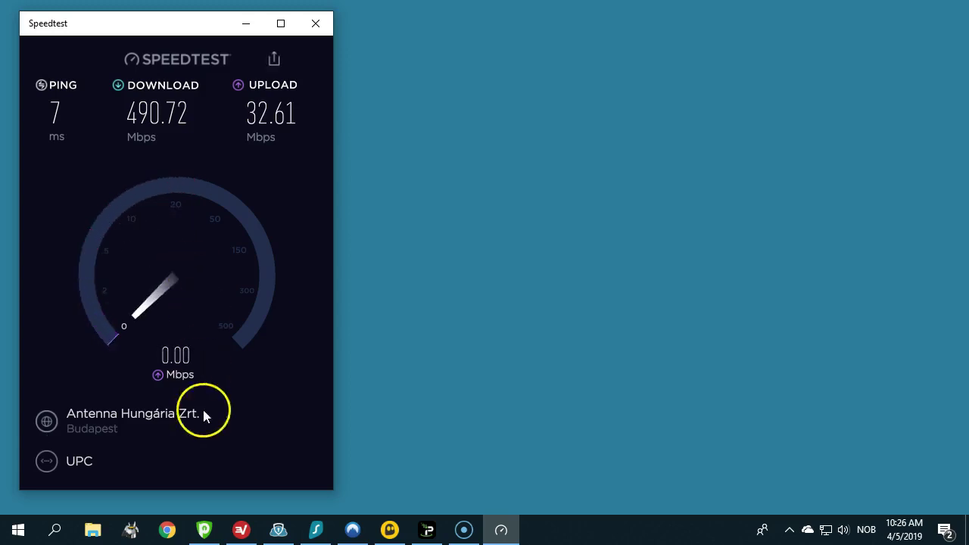
Test PureVPN on India (Chennai), getting 377 ms, 38.85 Mbps down, 18.09 Mbps up, then disconnect.
left_click(205, 530)
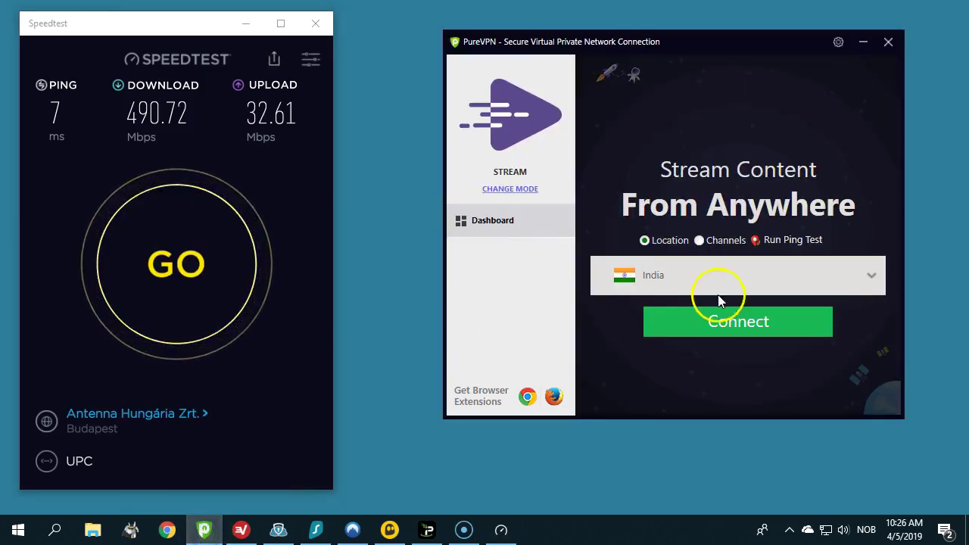
left_click(735, 319)
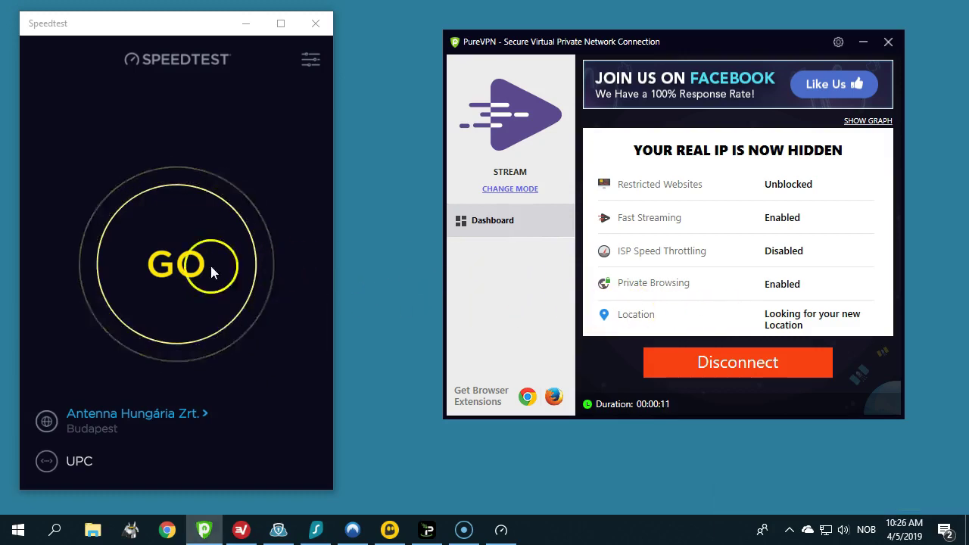
left_click(177, 267)
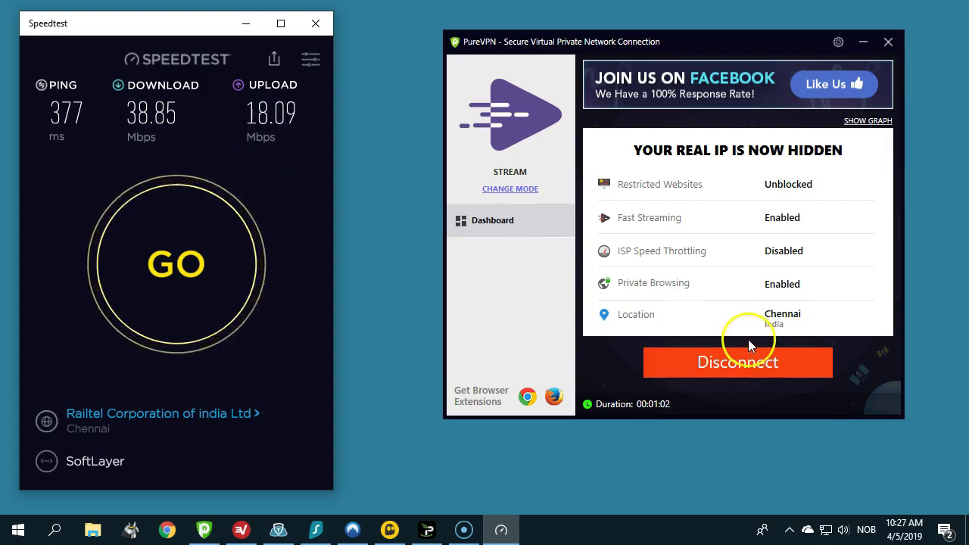
left_click(747, 366)
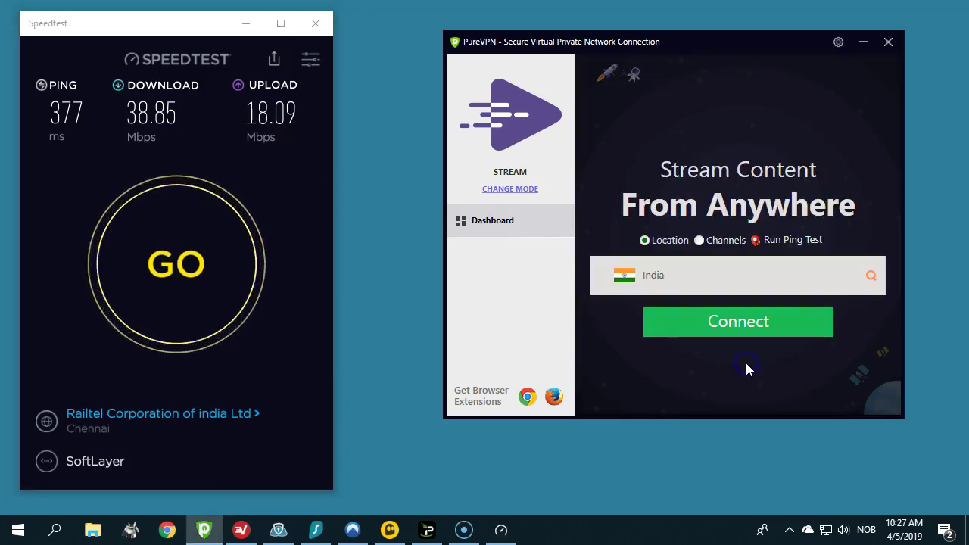
Connect ExpressVPN to India (Mumbai - 1) and test: 169 ms, 4.91 Mbps down, 8.87 Mbps up.
left_click(861, 43)
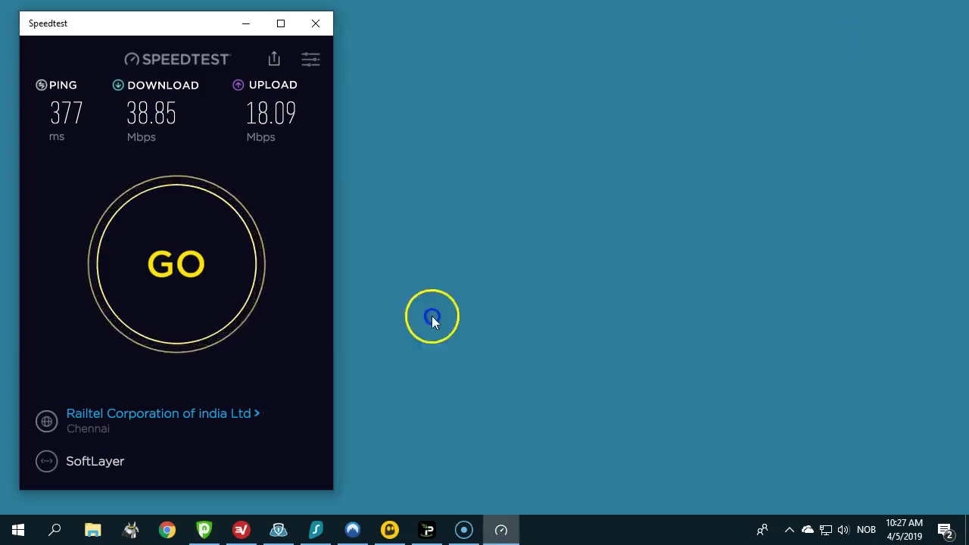
left_click(251, 534)
left_click(556, 347)
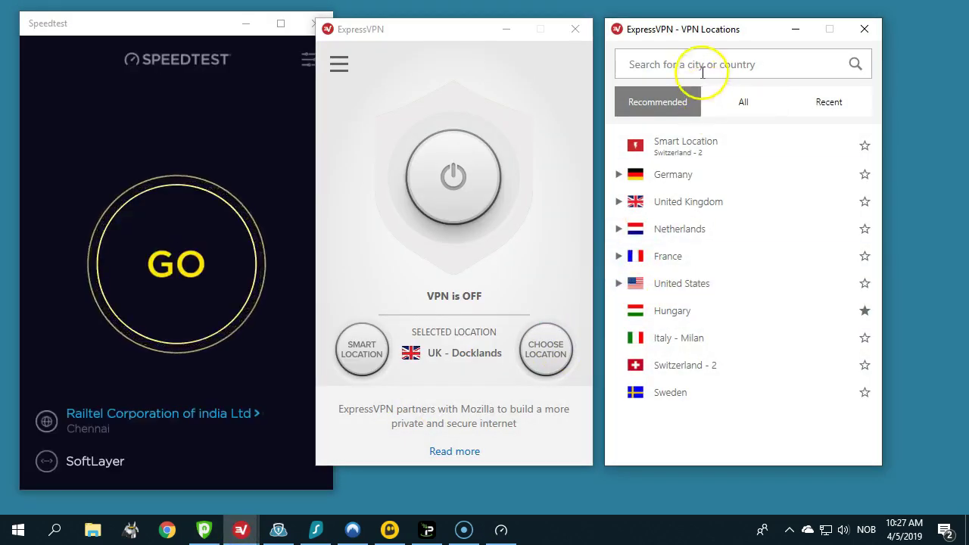
left_click(701, 68)
type("india")
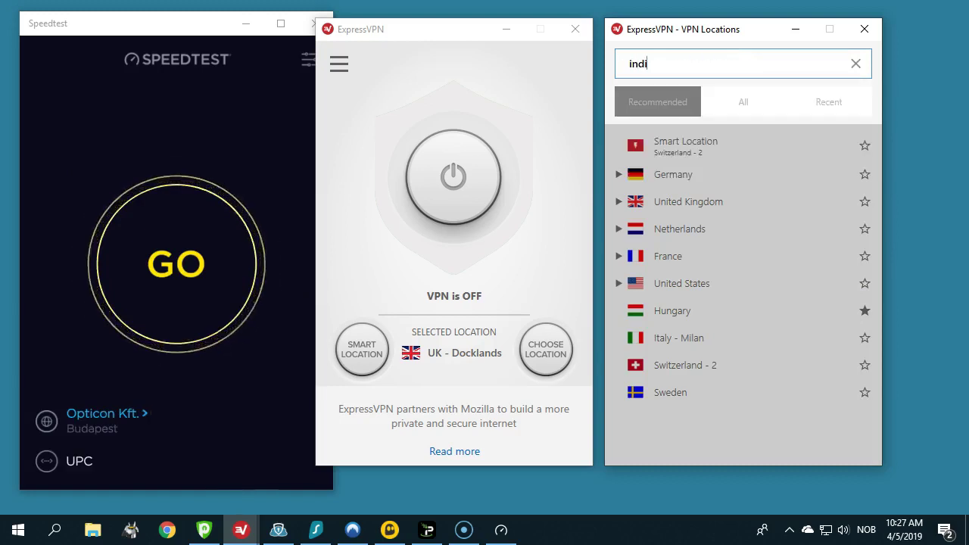
left_click(656, 140)
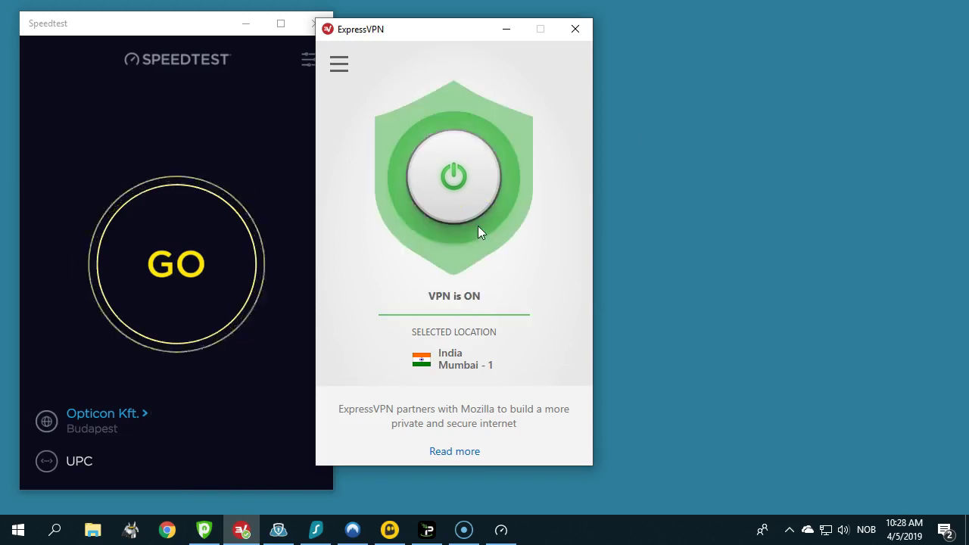
left_click(190, 265)
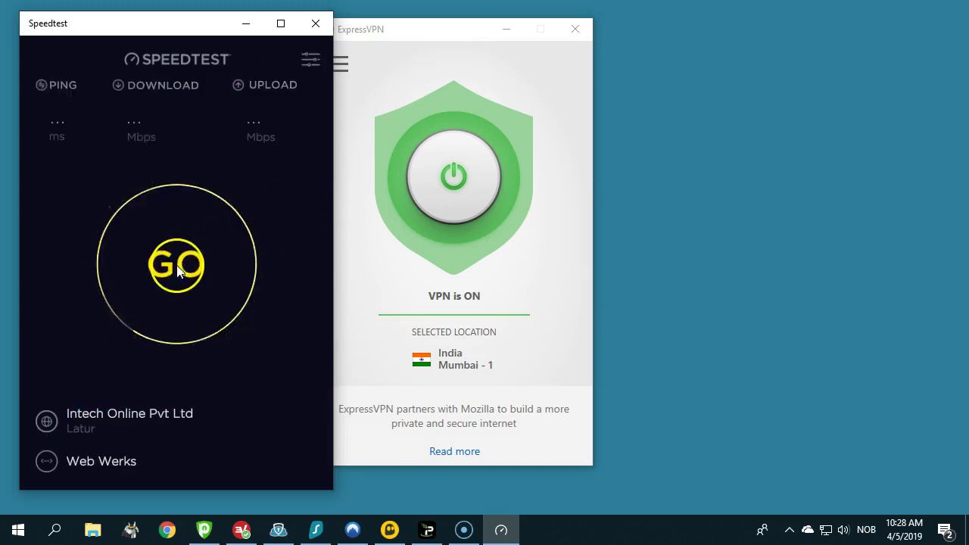
left_click(174, 261)
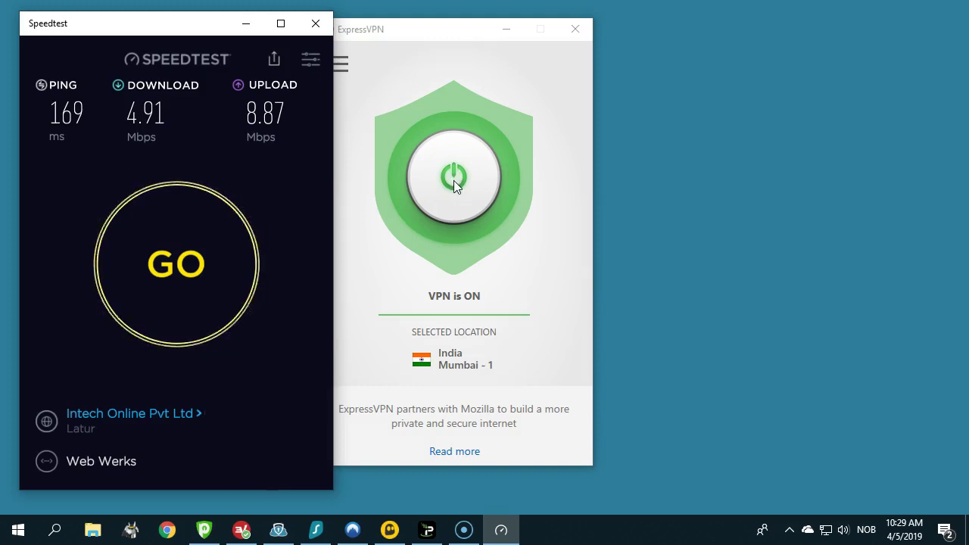
Switch from ExpressVPN to PrivateVPN India Bangalore and test: 334 ms, 70.04 Mbps down, 23.63 Mbps up.
left_click(453, 178)
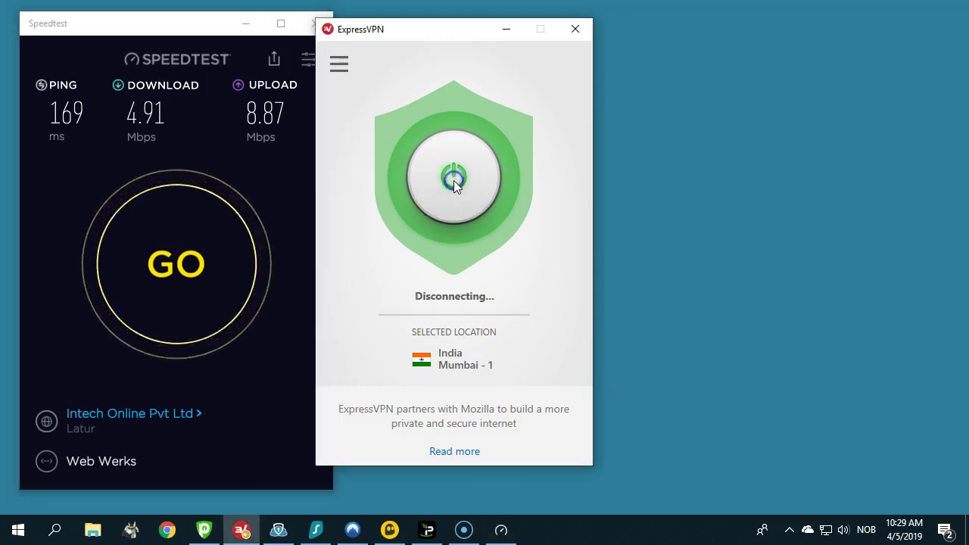
left_click(280, 531)
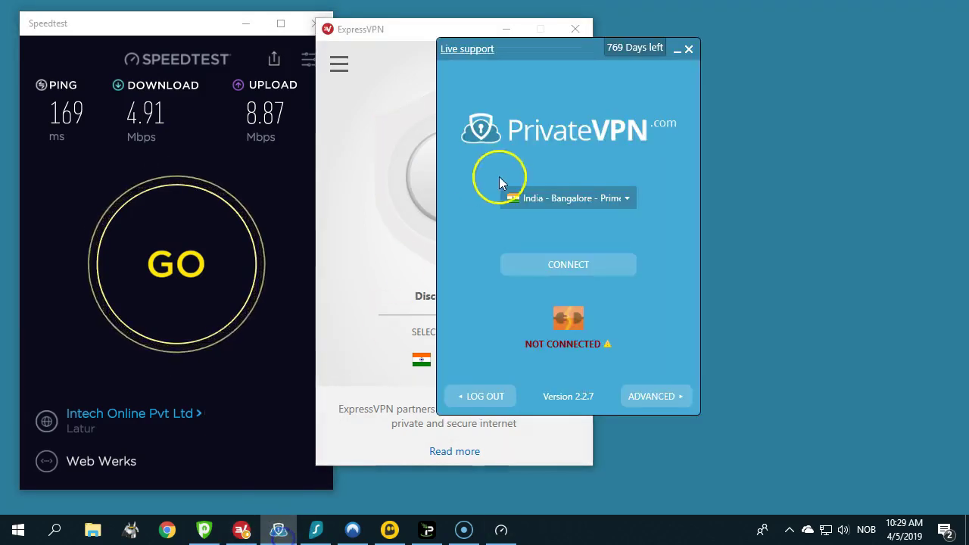
left_click(567, 265)
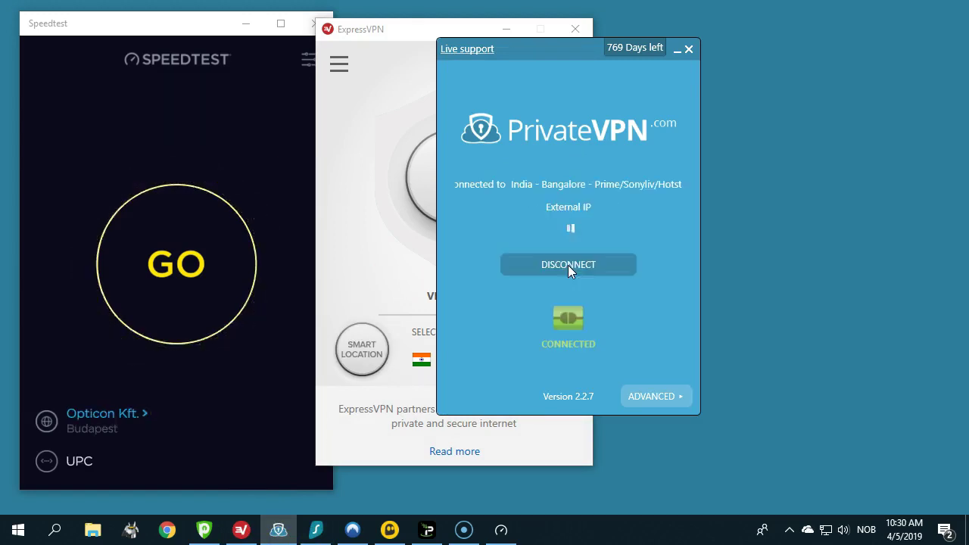
left_click(180, 265)
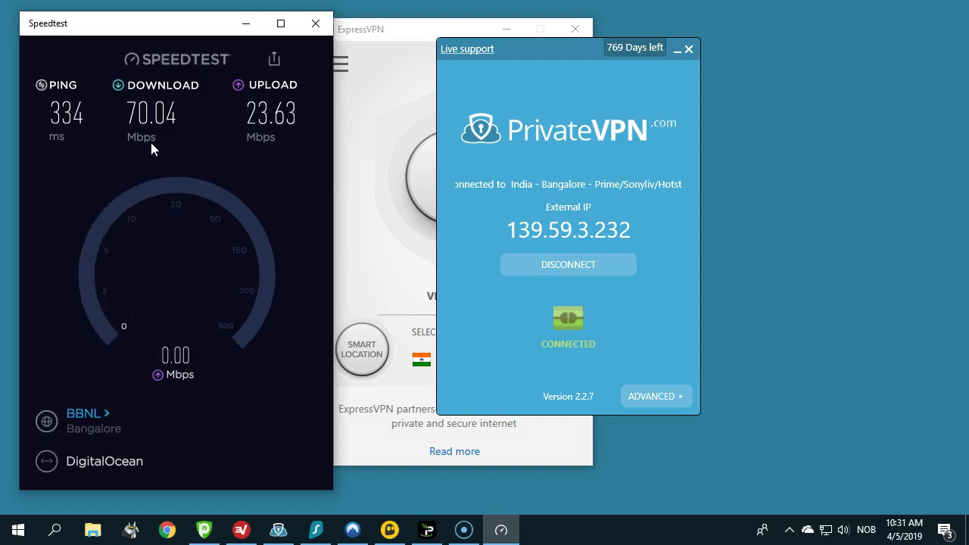
Switch from PrivateVPN to Surfshark India - Indore, test (336 ms, 4.33/15.57 Mbps), then disconnect.
left_click(600, 265)
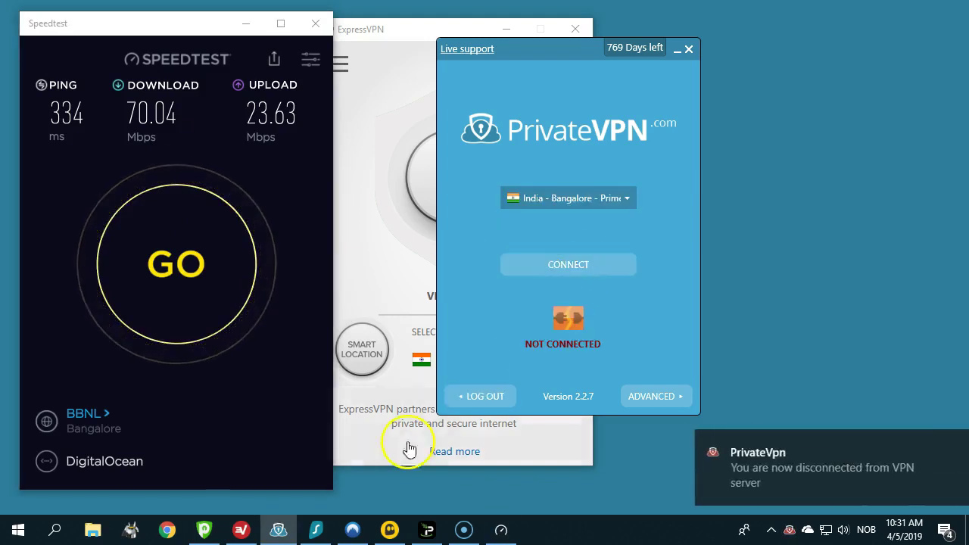
left_click(316, 530)
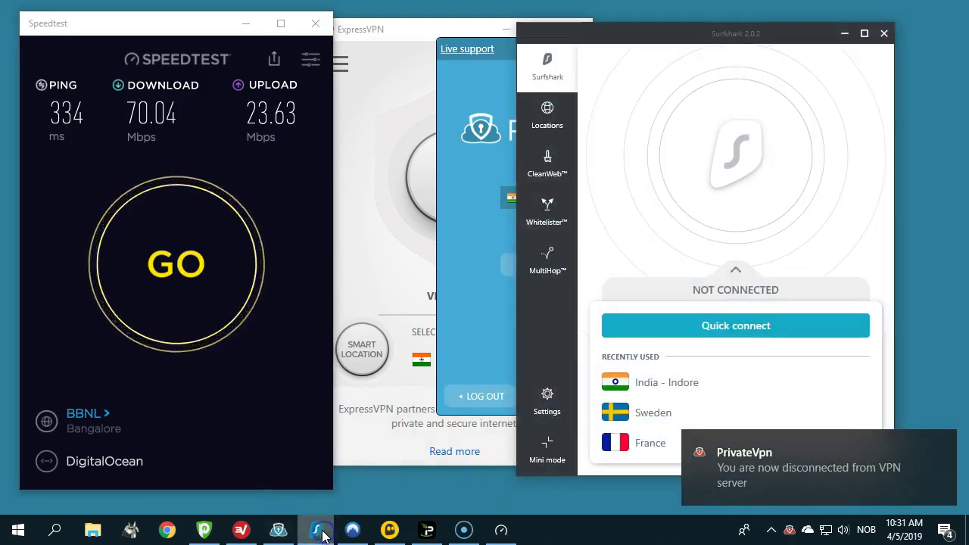
left_click(690, 381)
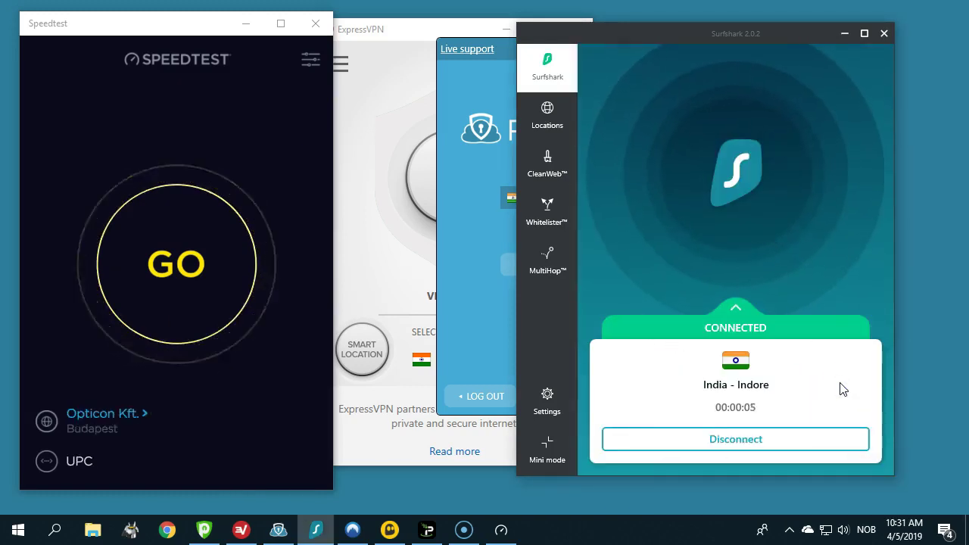
left_click(177, 263)
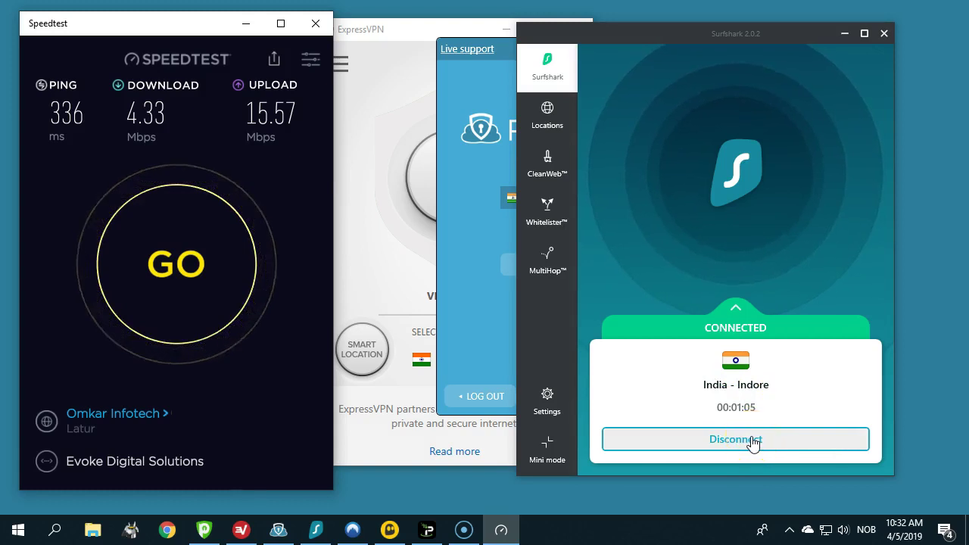
left_click(742, 443)
left_click(724, 446)
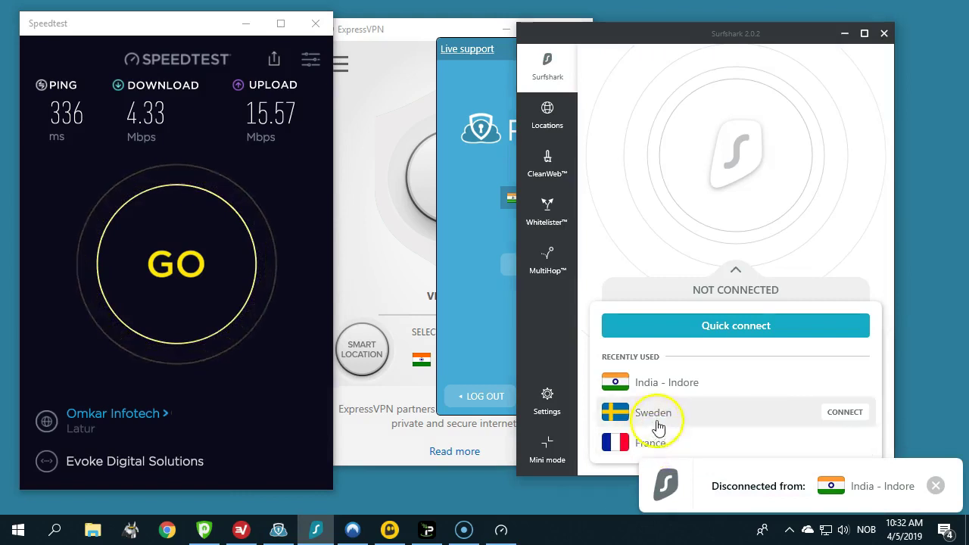
Connect NordVPN to India #31, test reaching 35.13 Mbps upload, then disconnect.
left_click(353, 529)
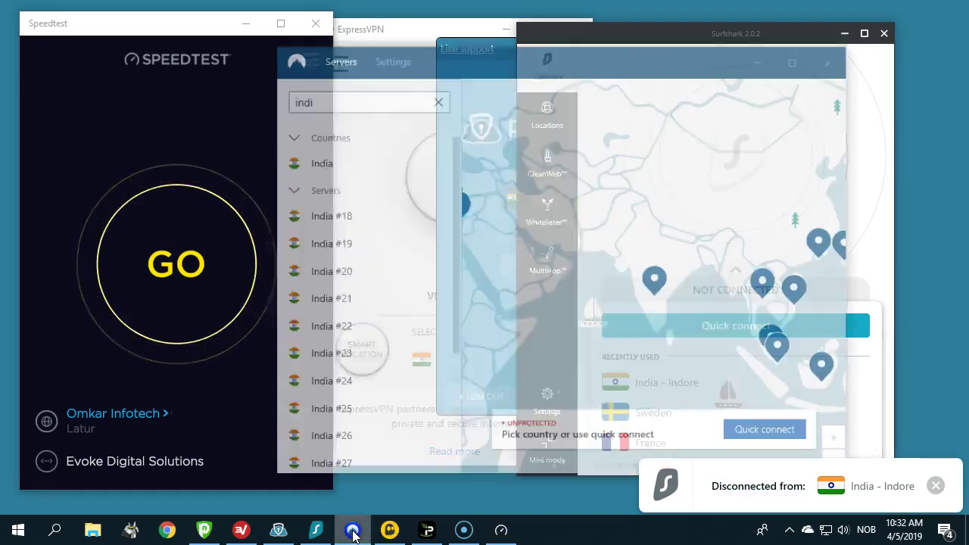
left_click(329, 140)
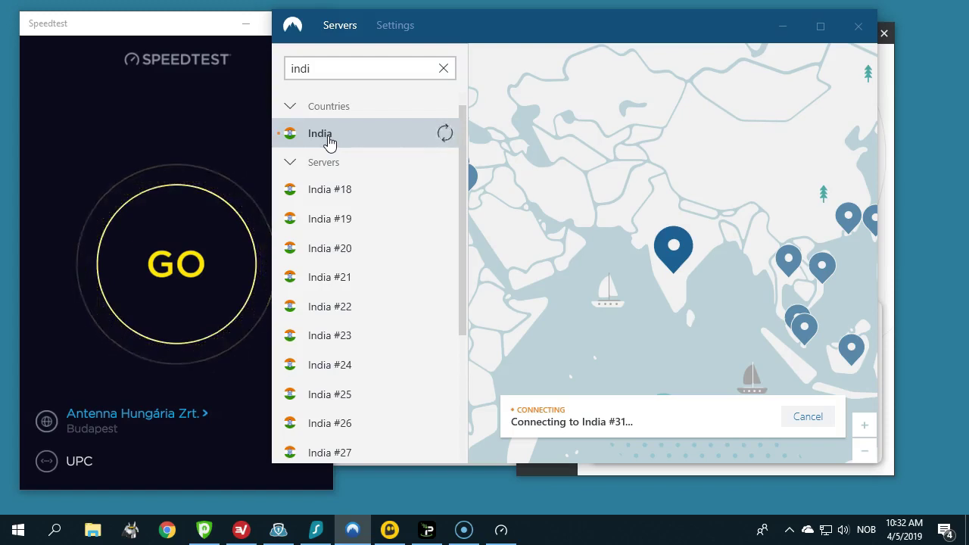
left_click(173, 271)
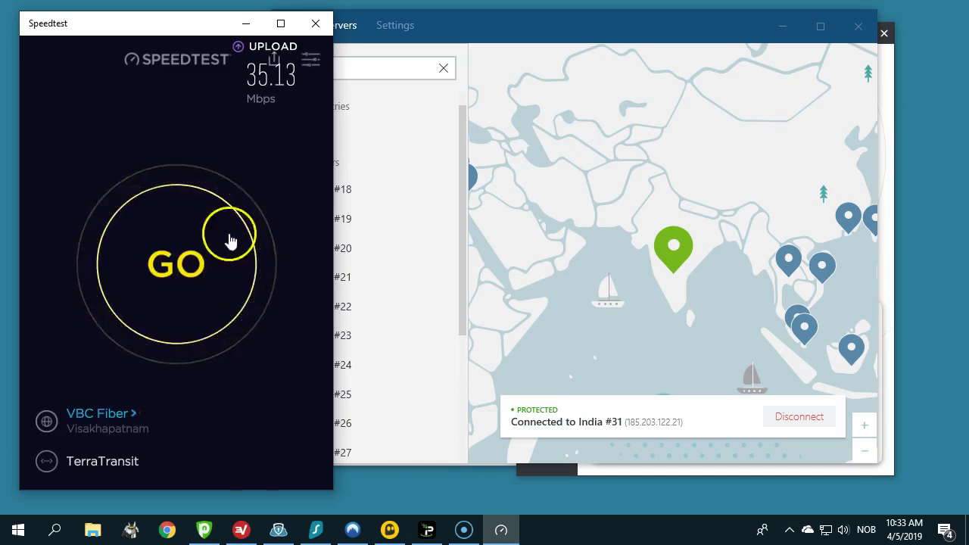
left_click(780, 421)
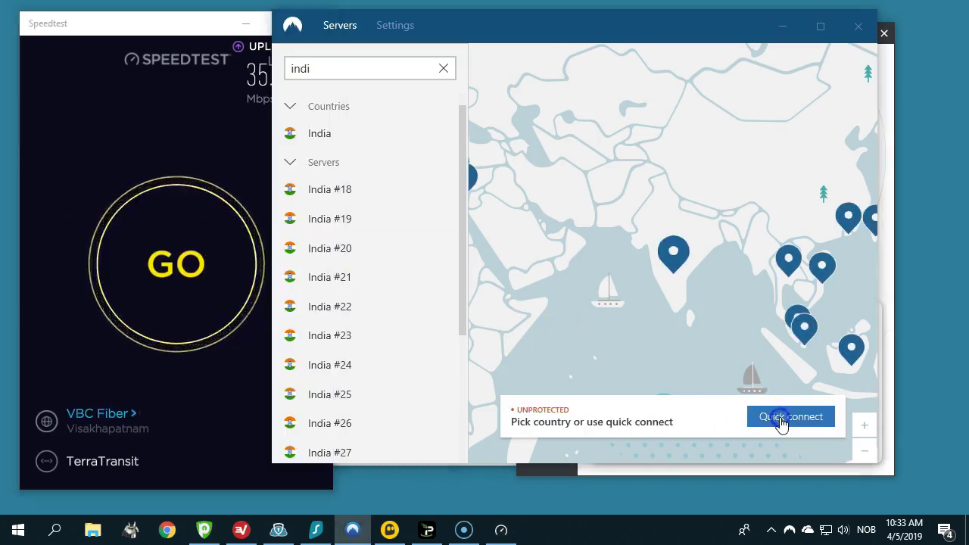
Try connecting CyberGhost to India, then cancel the stalled attempt, leaving it not connected.
left_click(390, 530)
left_click(790, 312)
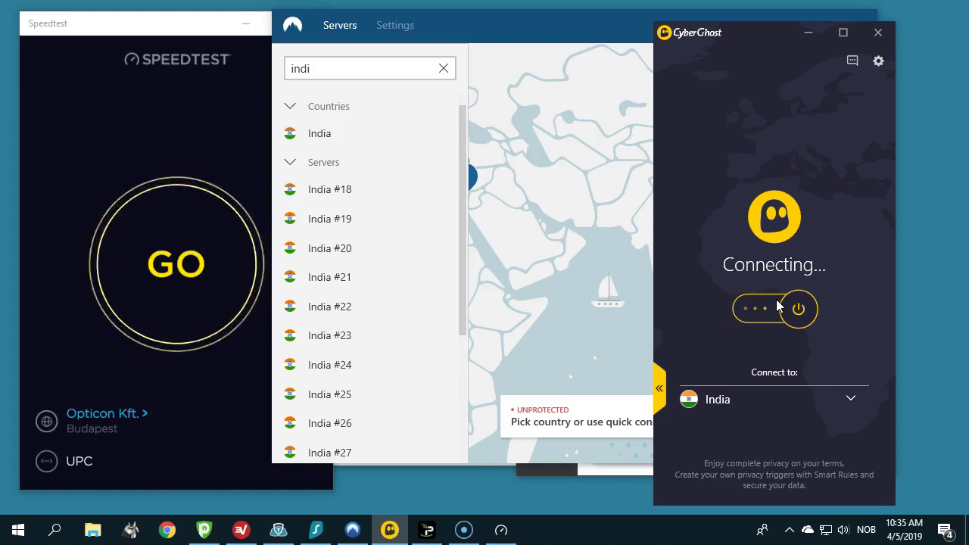
left_click(775, 305)
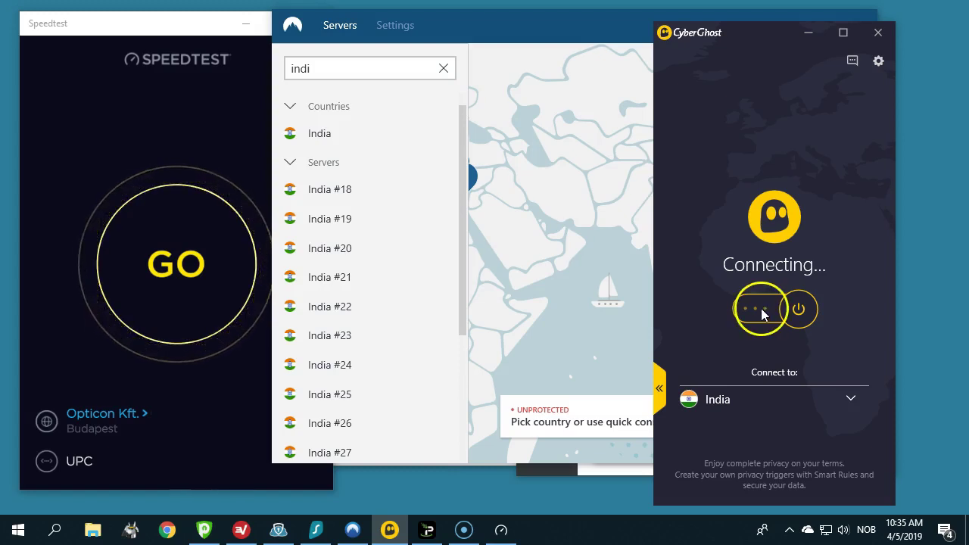
left_click(760, 308)
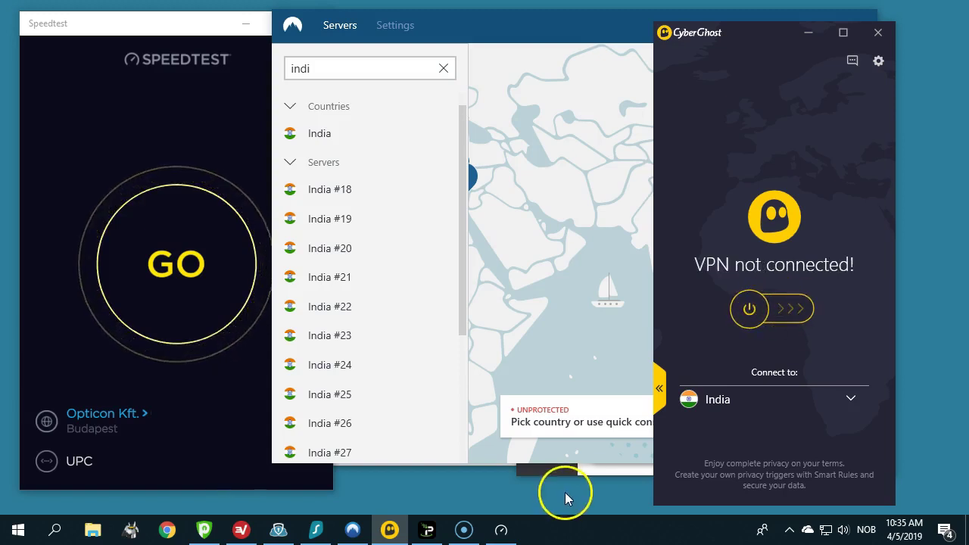
Connect IPVanish to New Delhi, India and start a speed test over it.
left_click(427, 530)
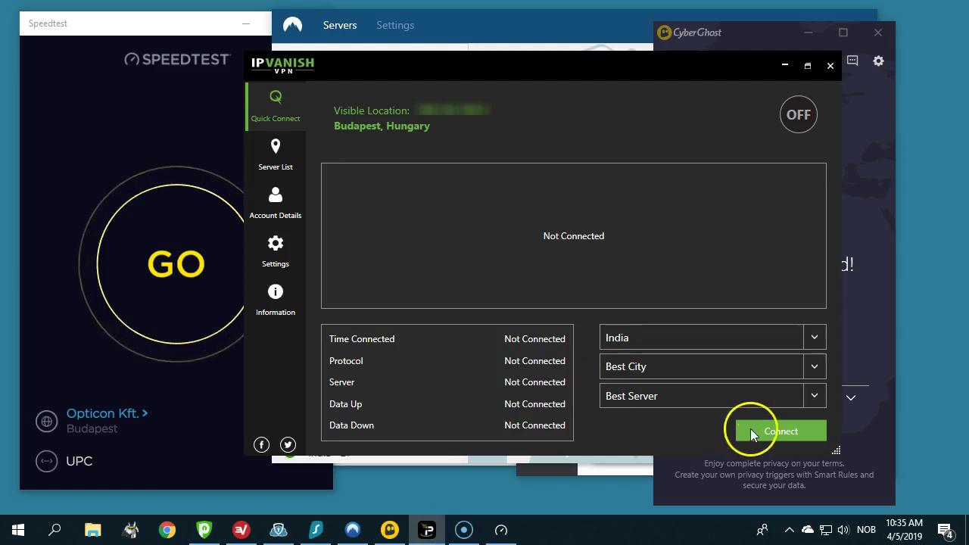
left_click(776, 429)
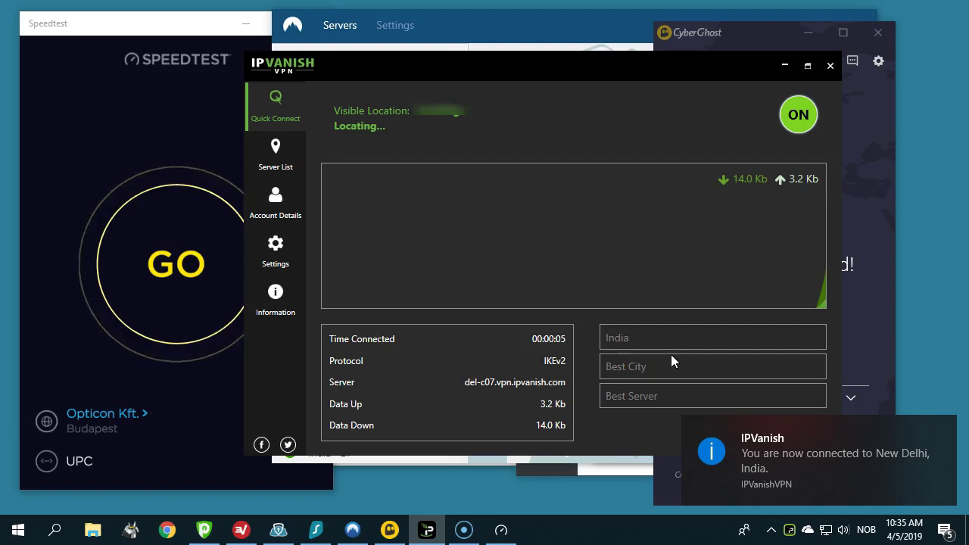
left_click(179, 271)
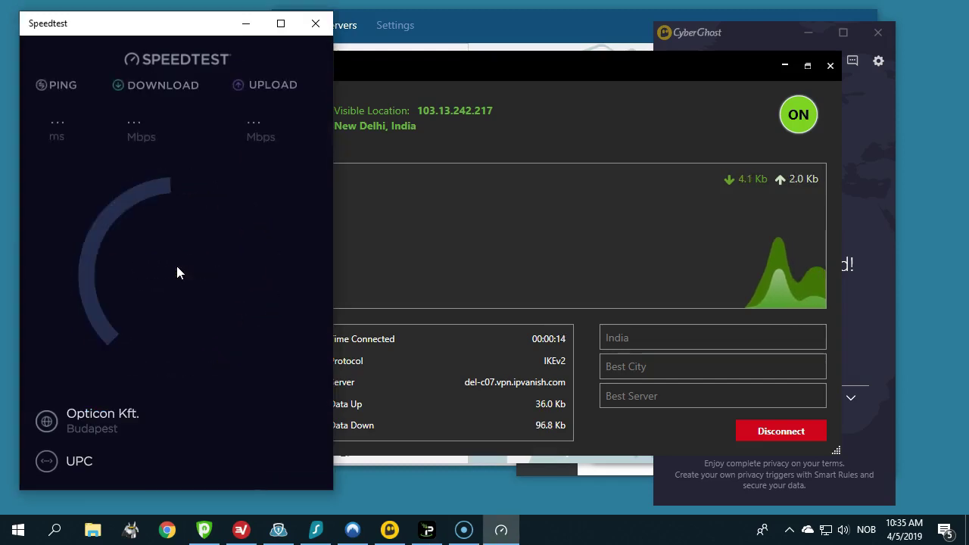